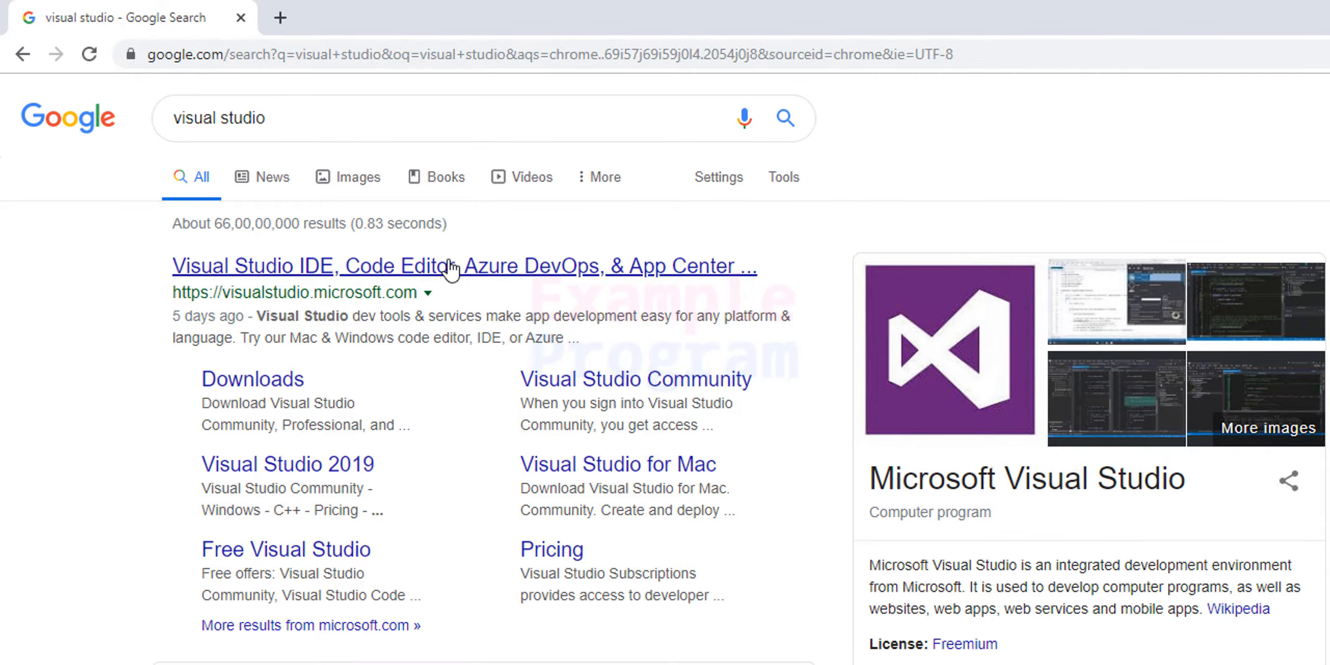
# Step: Open the official Visual Studio site from the search results and download the Visual Studio Community 2019 installer
pyautogui.click(451, 269)
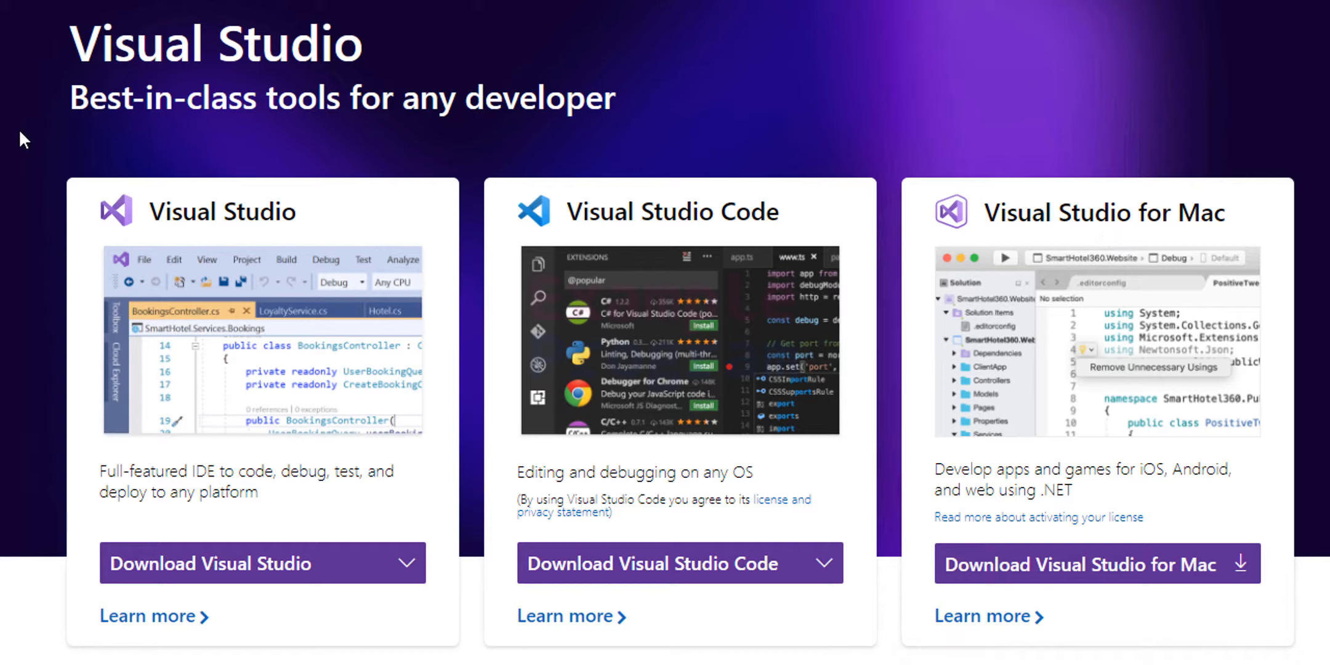
pyautogui.click(278, 229)
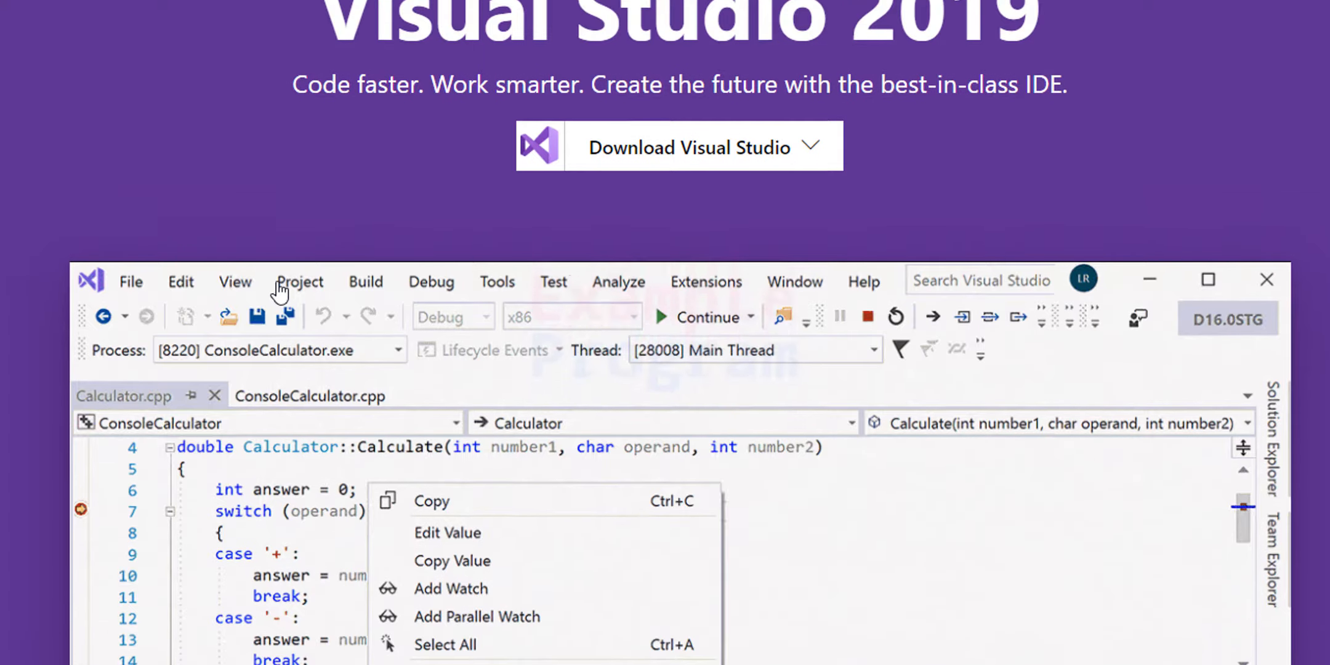
pyautogui.scroll(-2, 665, 333)
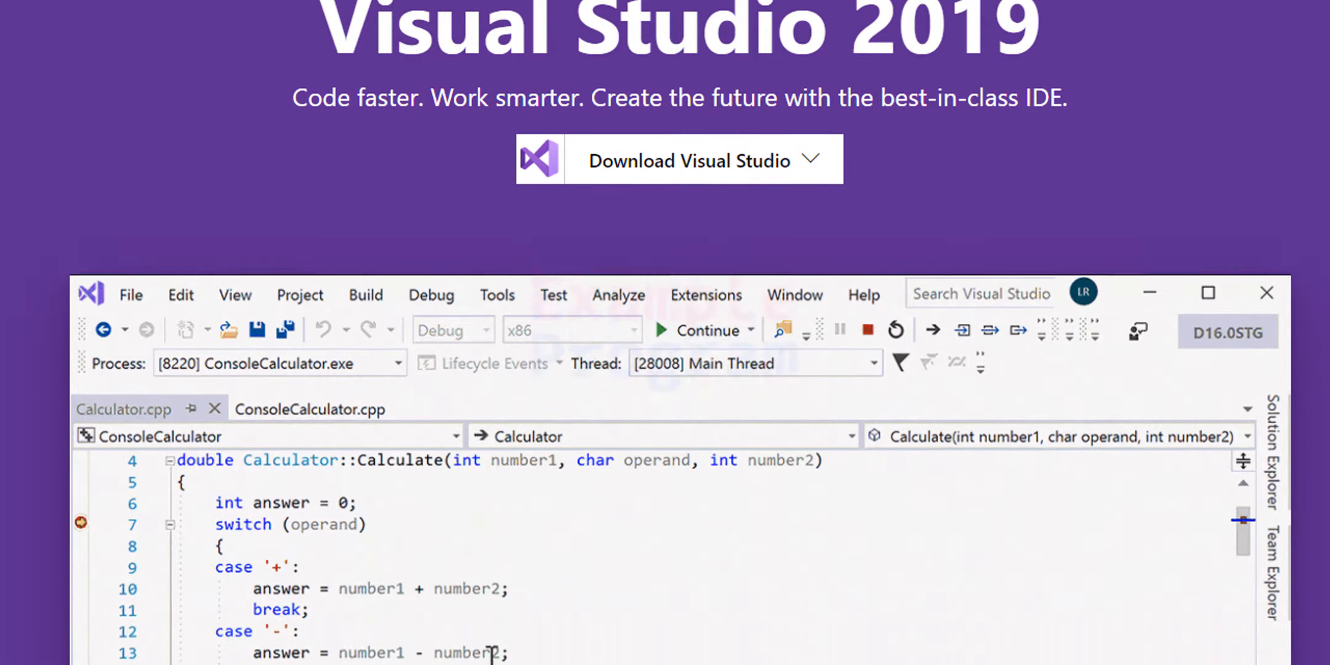
pyautogui.scroll(2, 665, 333)
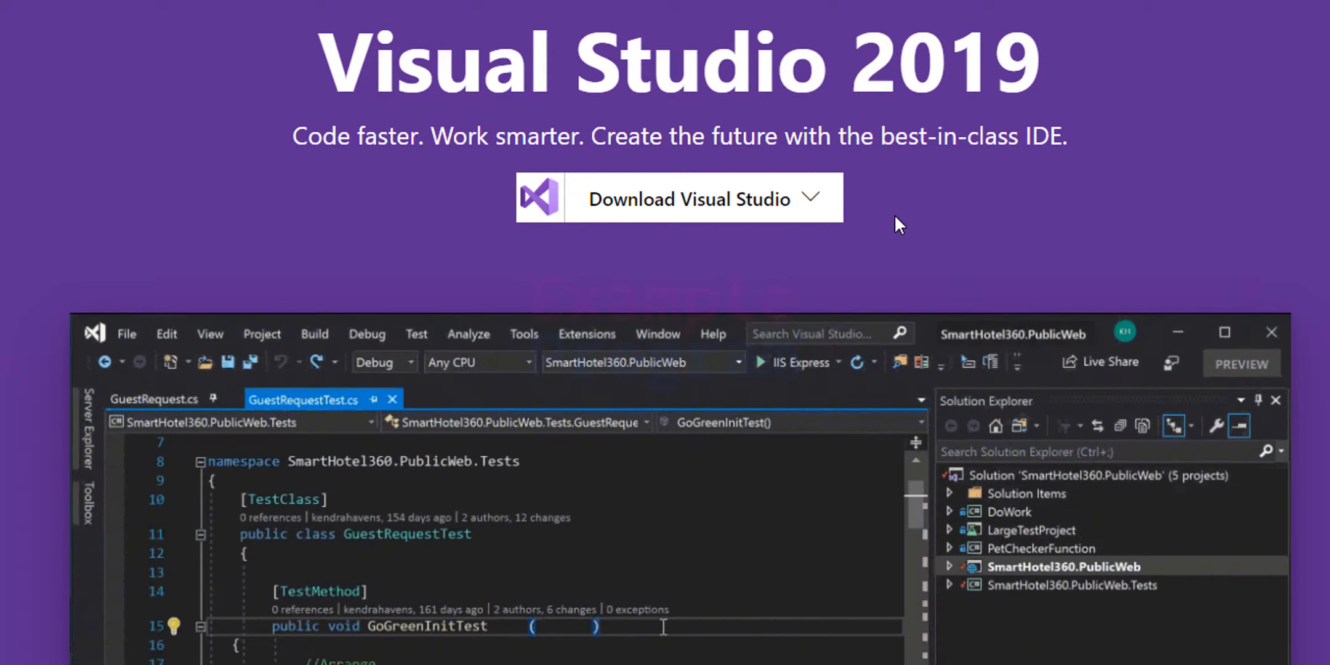
pyautogui.moveTo(831, 209)
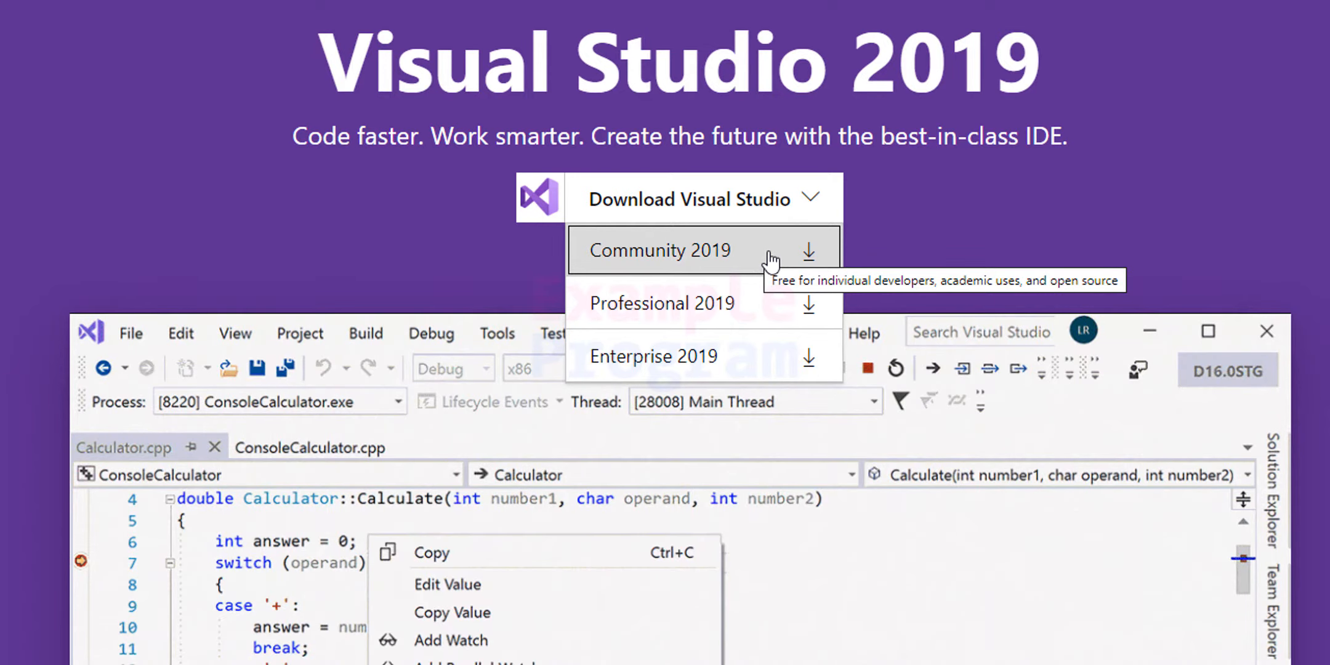
pyautogui.click(770, 254)
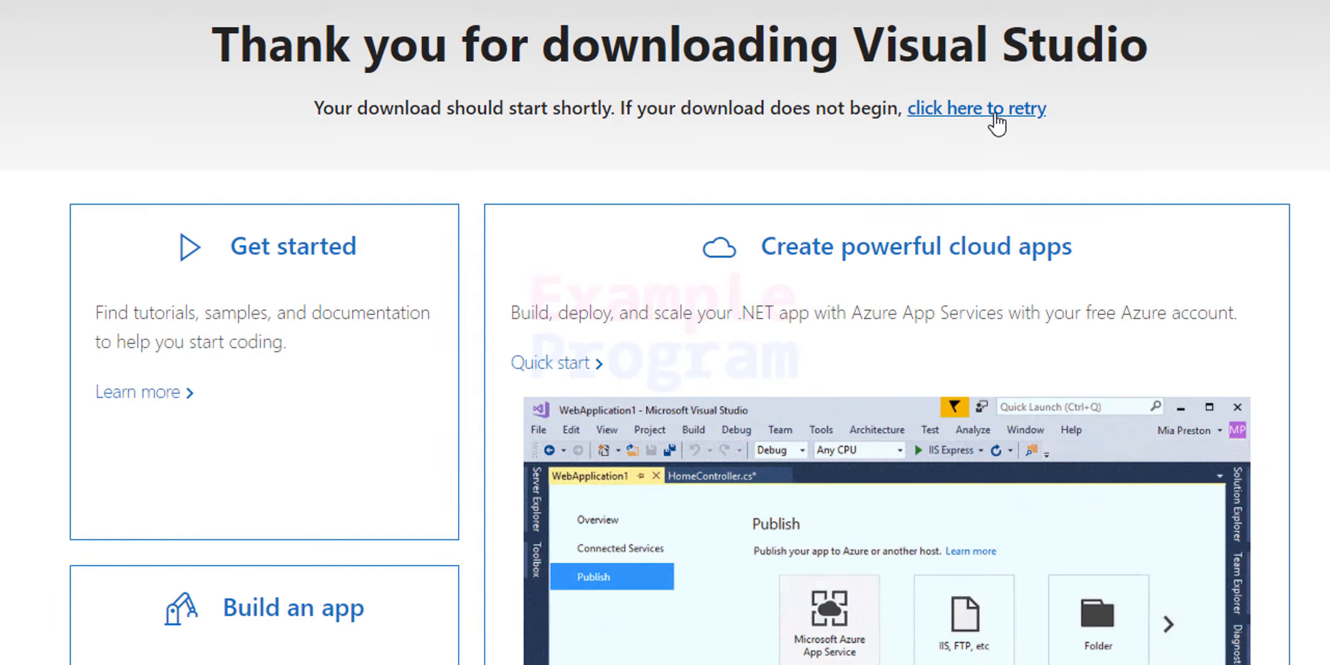
pyautogui.scroll(2, 1206, 221)
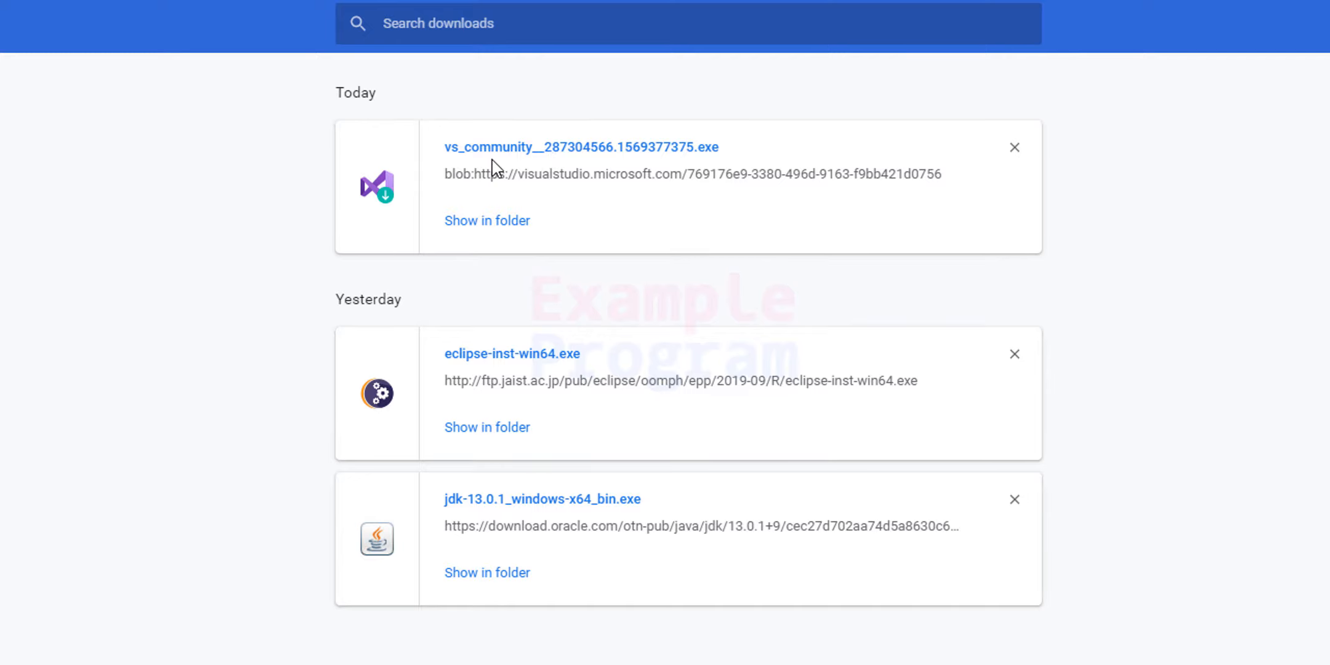
# Step: Locate the downloaded vs_community installer in its folder, run it, and accept the terms to continue the setup
pyautogui.click(493, 223)
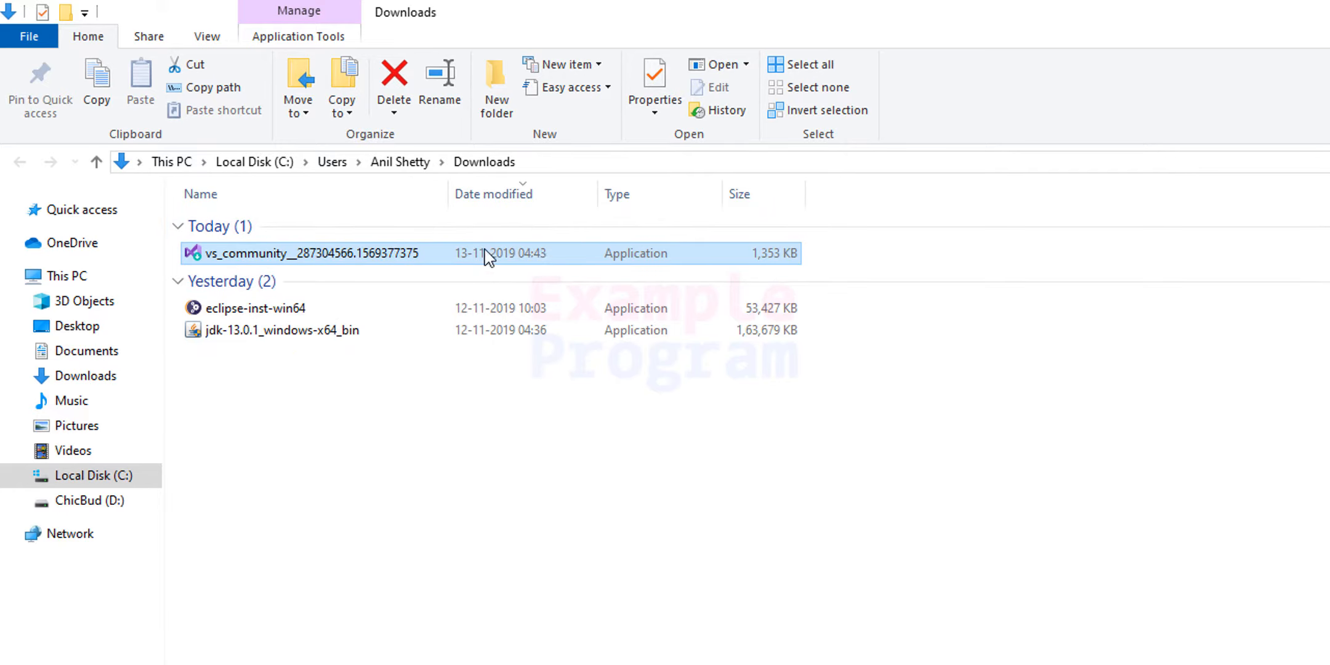
pyautogui.doubleClick(401, 255)
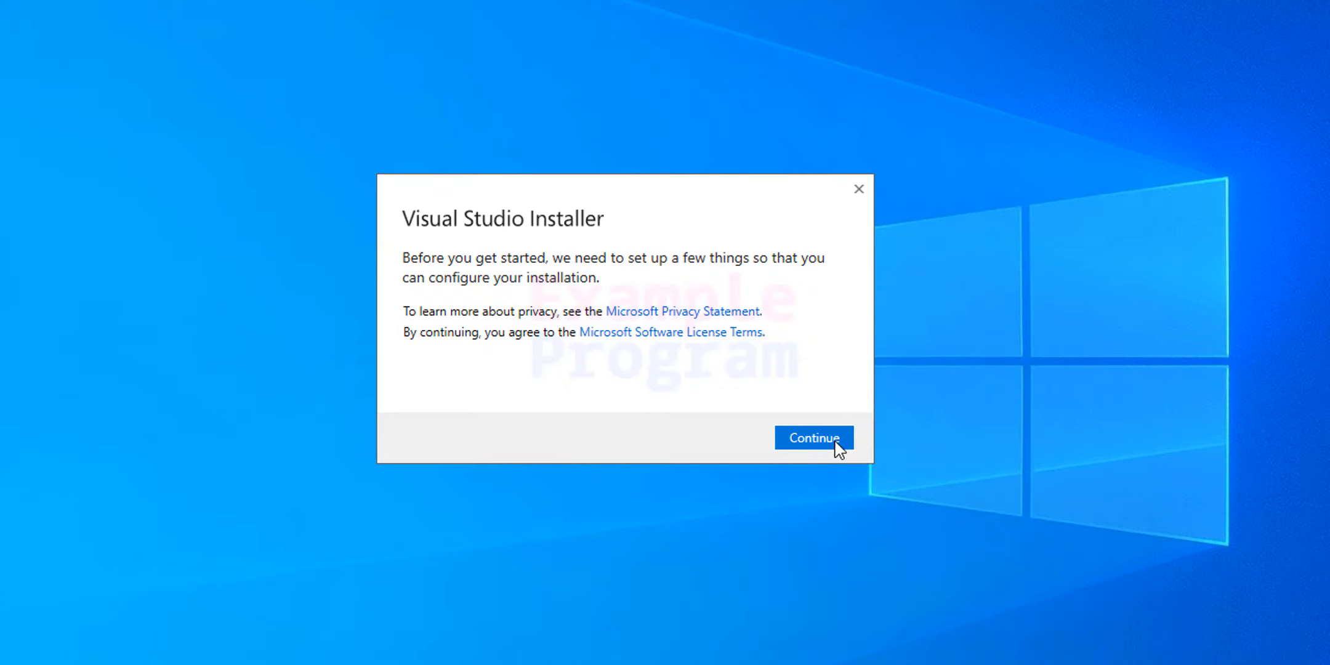
pyautogui.click(837, 440)
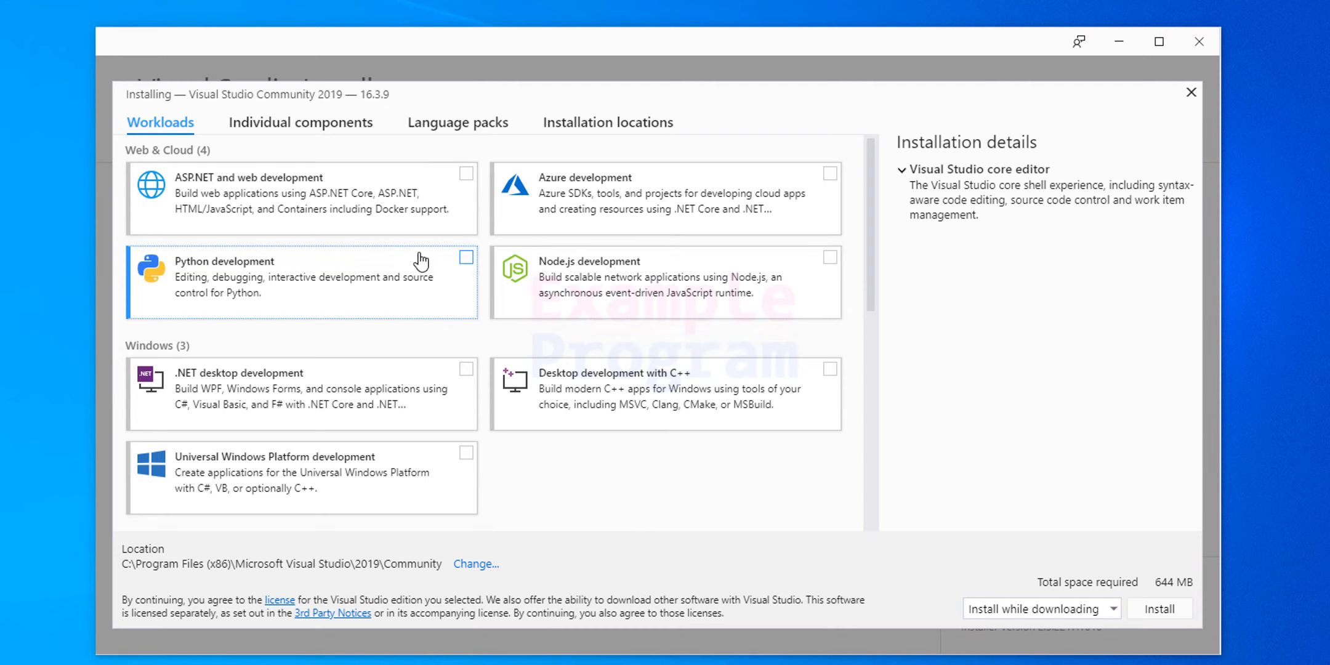
# Step: Examine the individual components, language packs and installation locations offered for Visual Studio Community 2019
pyautogui.click(325, 139)
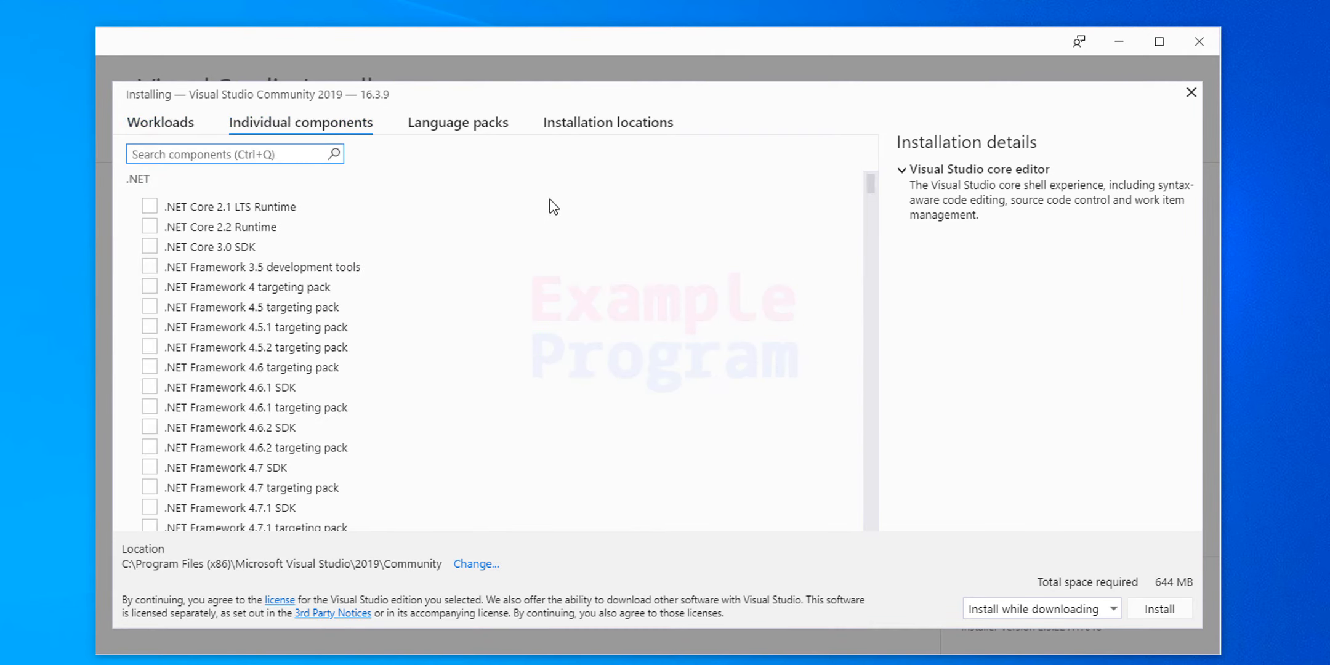
pyautogui.scroll(-5, 557, 206)
pyautogui.scroll(-4, 556, 205)
pyautogui.scroll(6, 556, 205)
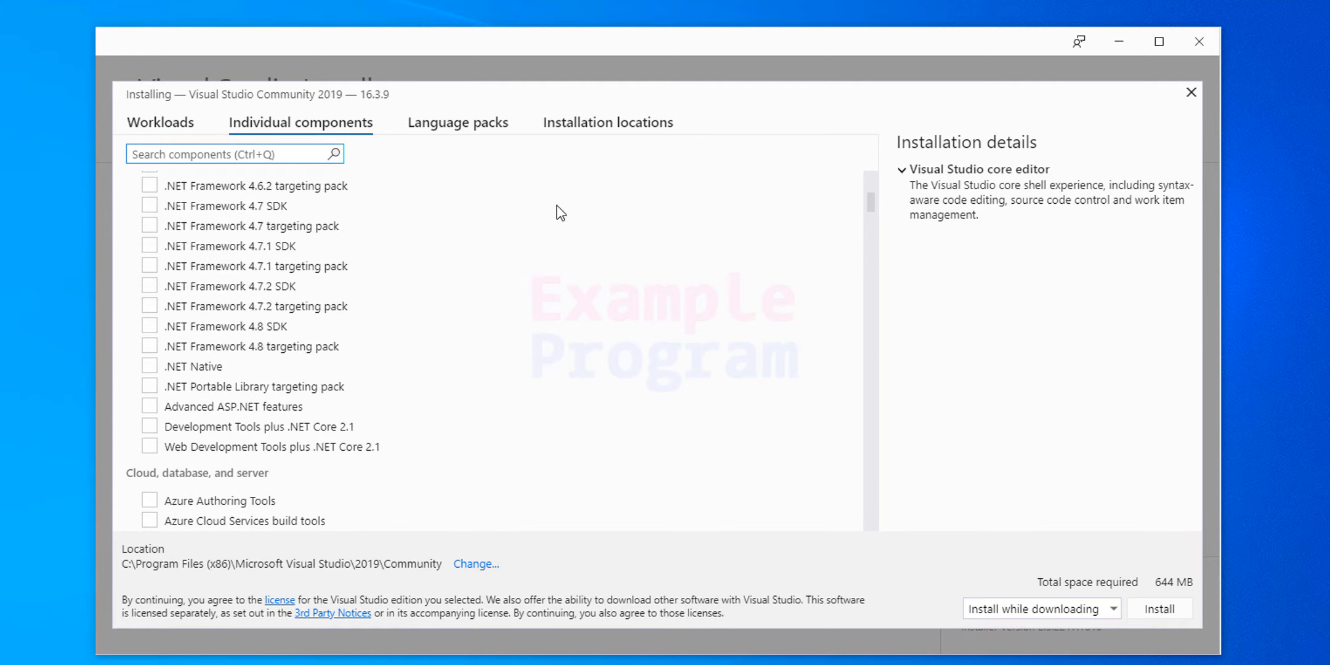
pyautogui.scroll(-8, 556, 205)
pyautogui.scroll(5, 560, 213)
pyautogui.click(463, 125)
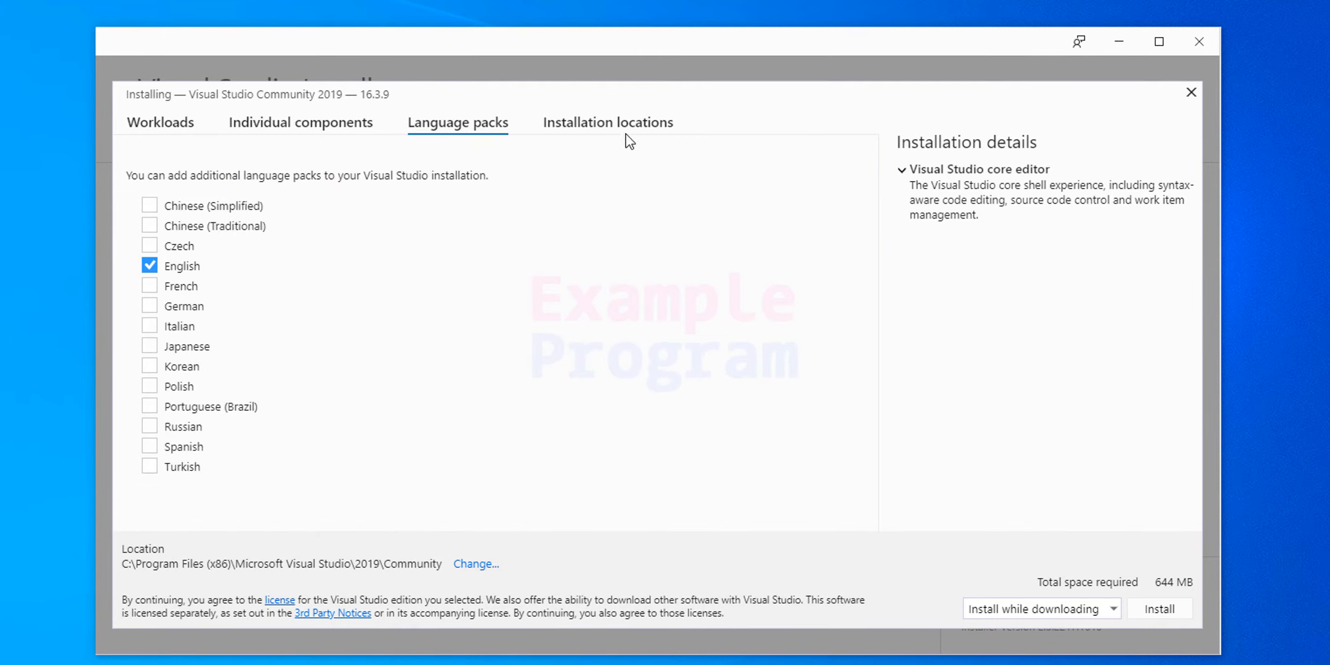
pyautogui.click(618, 125)
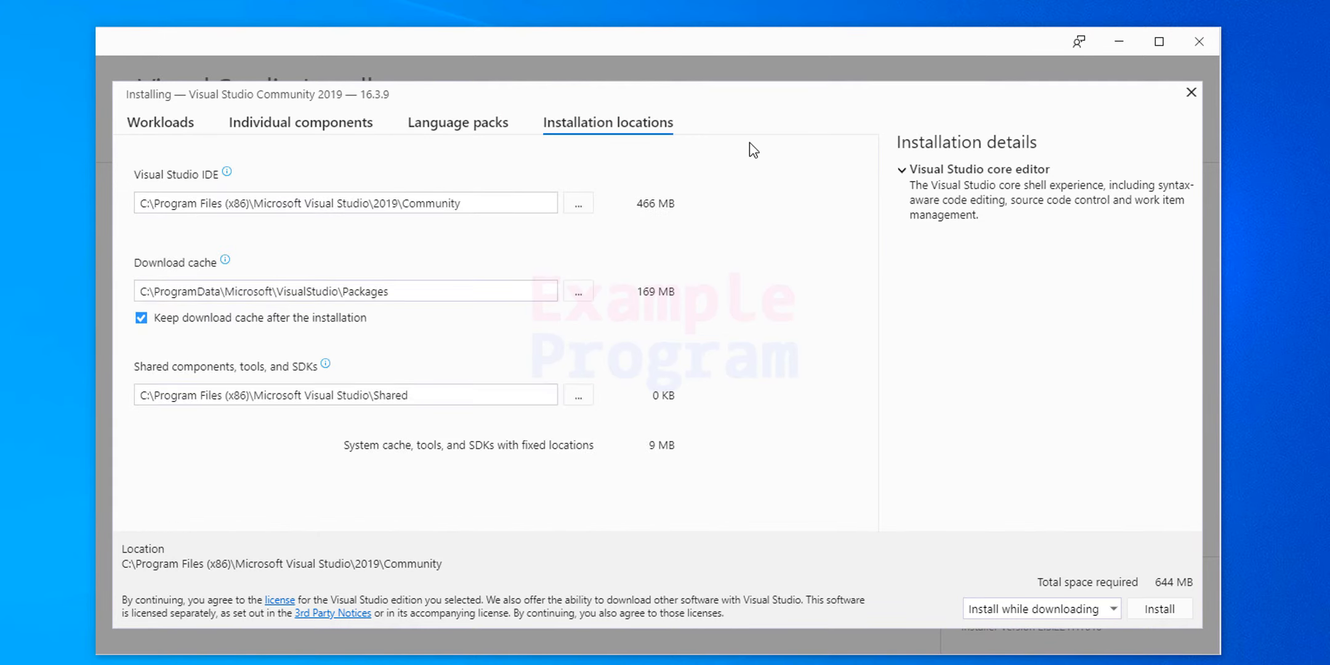
# Step: Close the Community 2019 installation options and view the installer's lists of installed and available products
pyautogui.click(1191, 92)
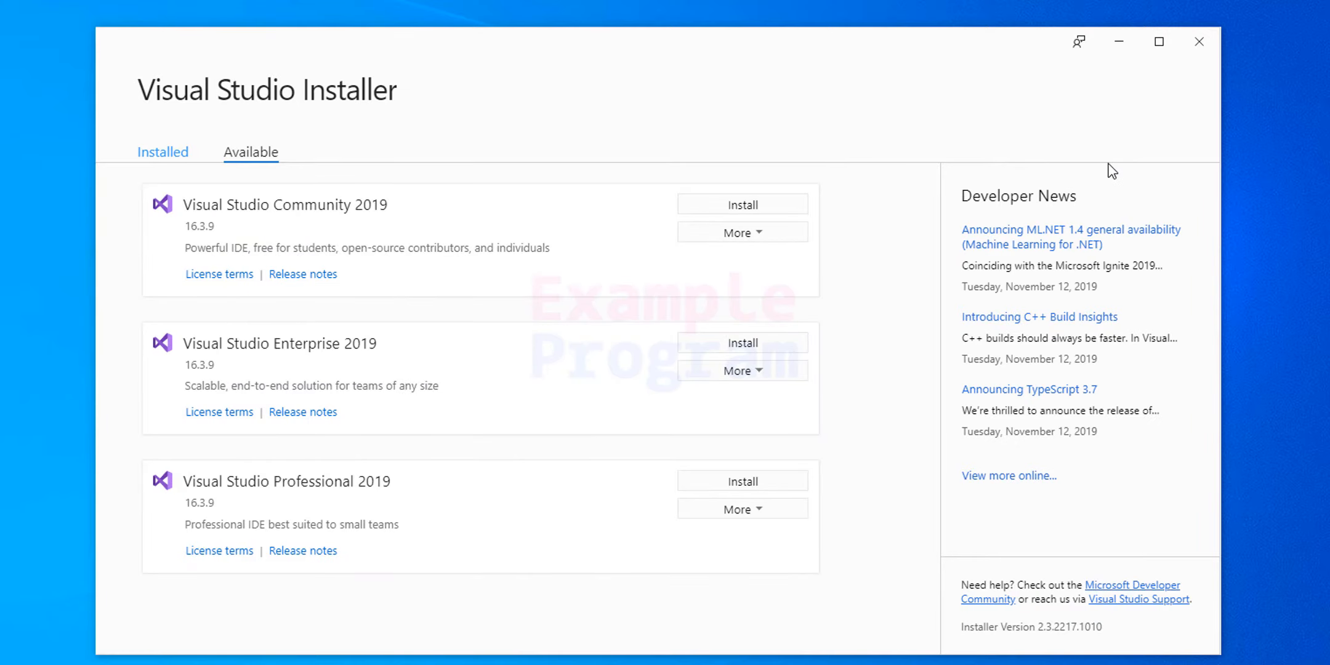
pyautogui.click(179, 151)
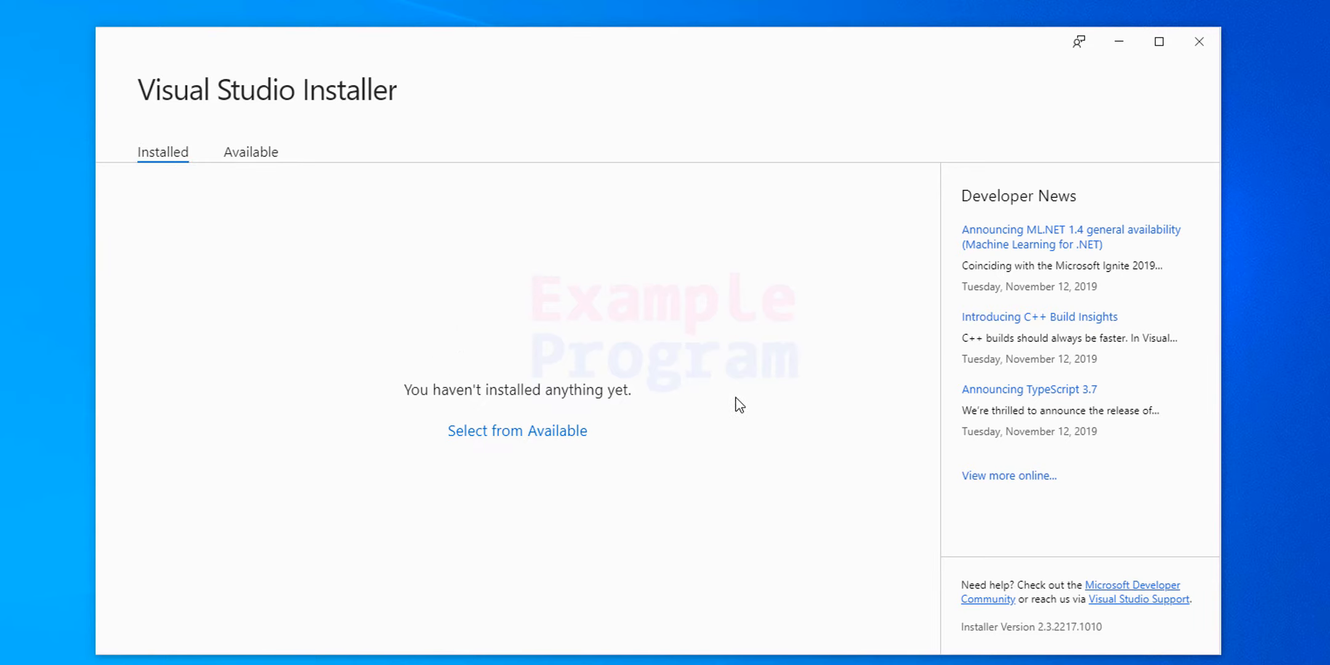
pyautogui.click(262, 152)
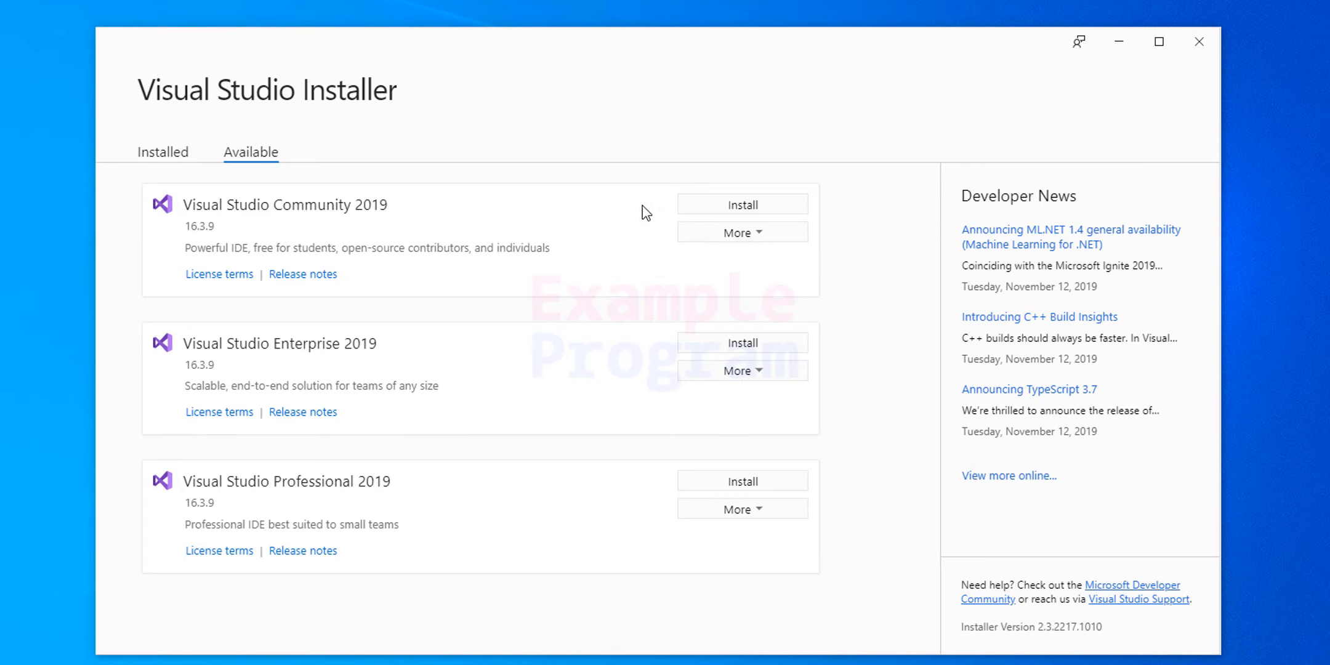
# Step: Install Visual Studio Community 2019 with the .NET desktop development workload, reviewing its included and optional components
pyautogui.click(777, 209)
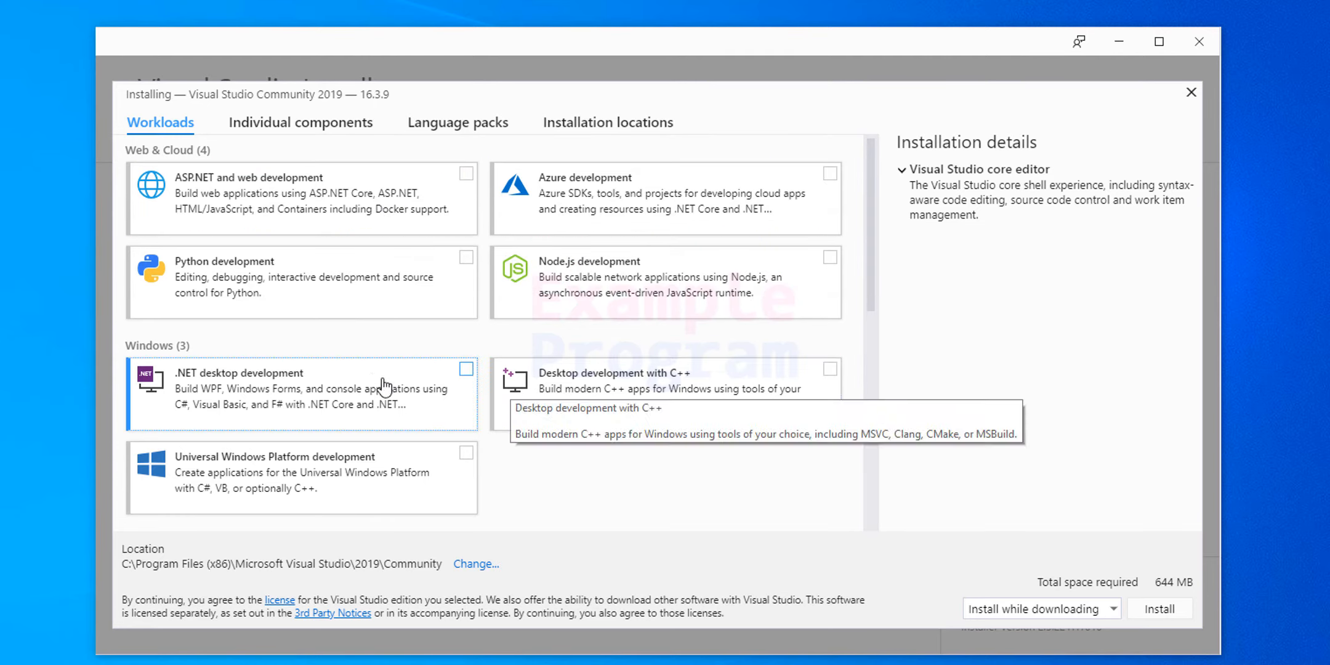
pyautogui.click(467, 371)
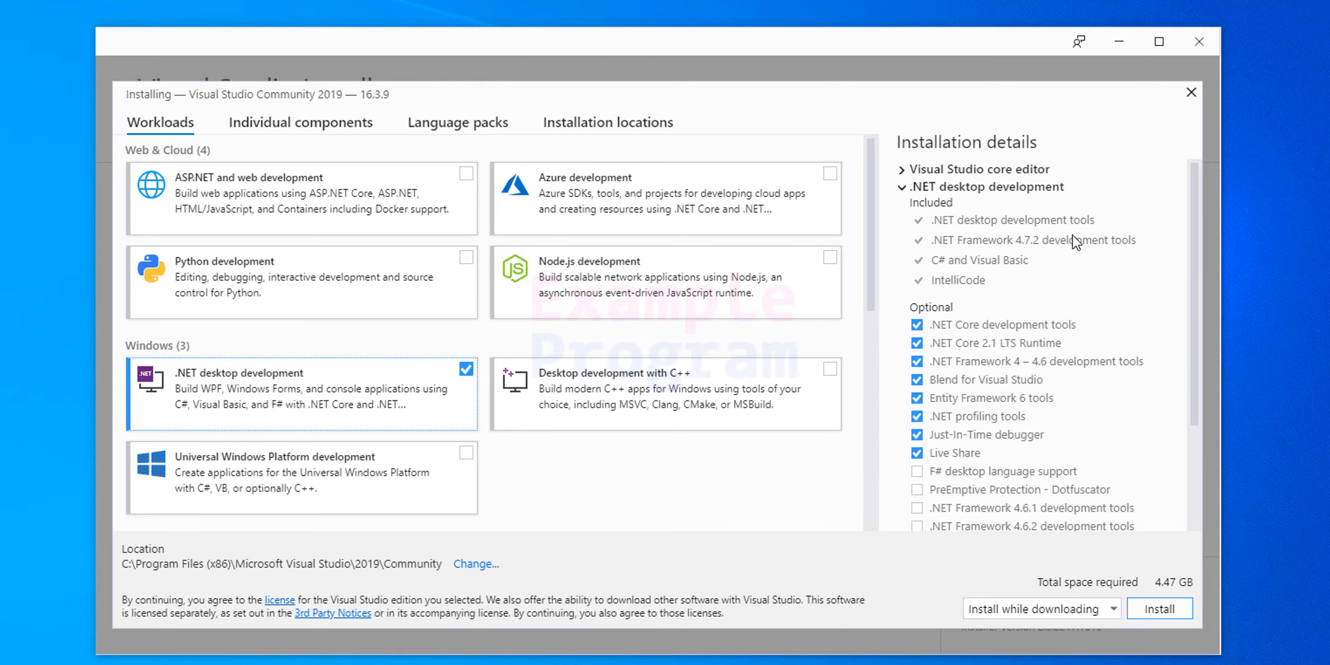
pyautogui.scroll(-3, 1104, 294)
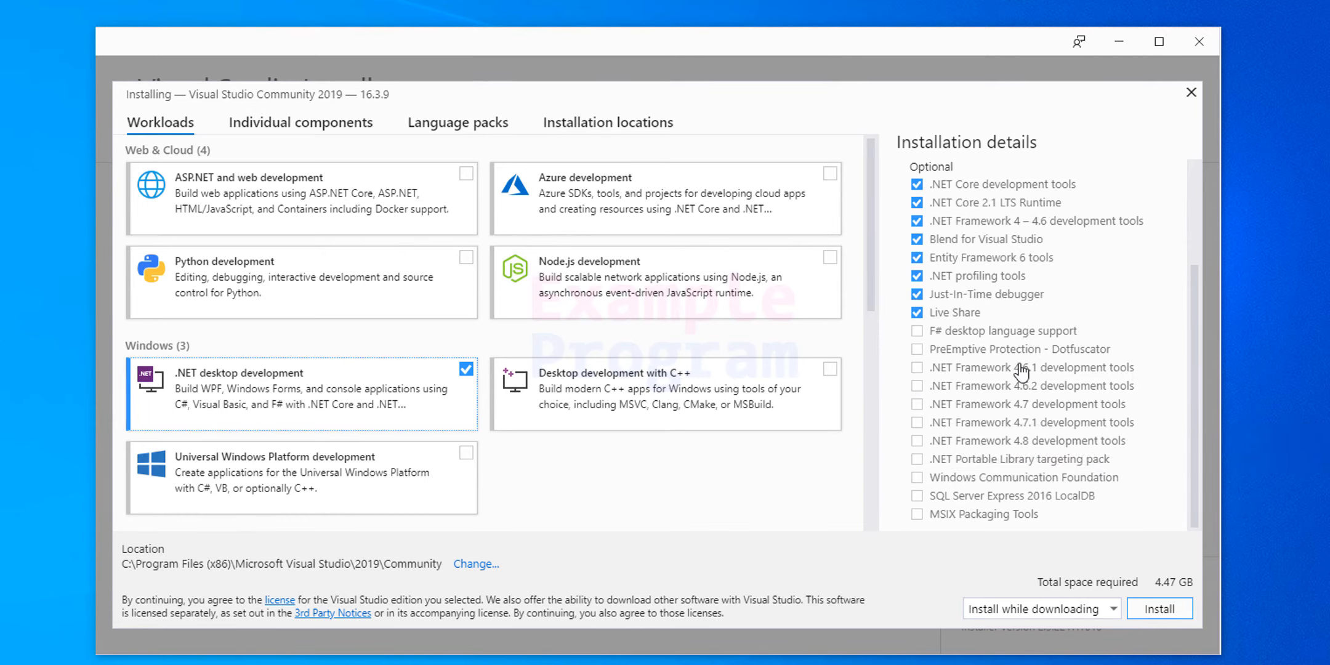
pyautogui.scroll(2, 1020, 369)
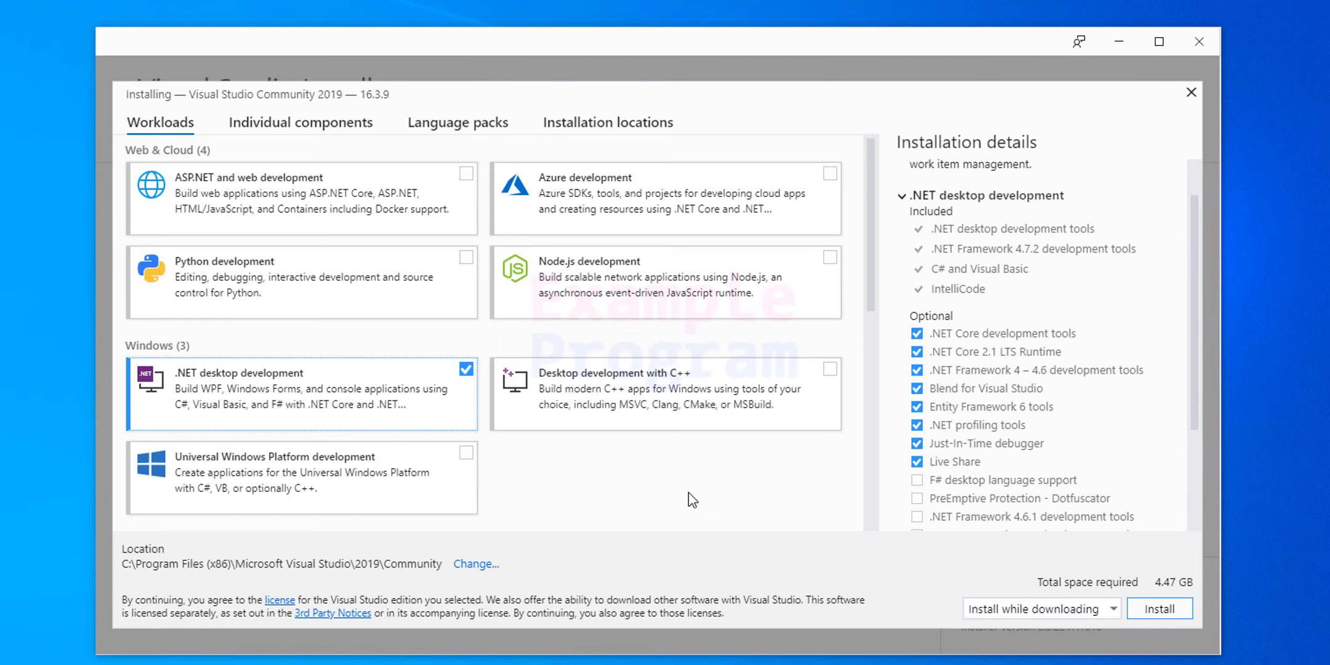
pyautogui.moveTo(1201, 303); pyautogui.dragTo(1199, 253)
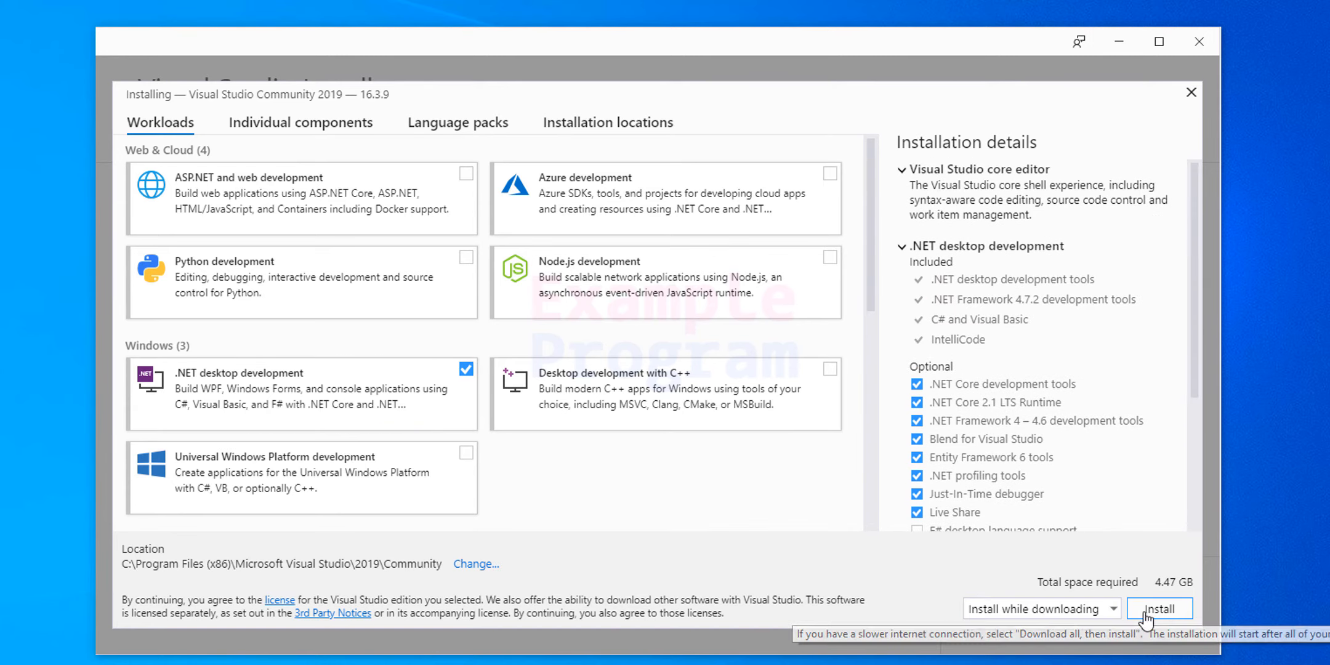
pyautogui.click(1177, 612)
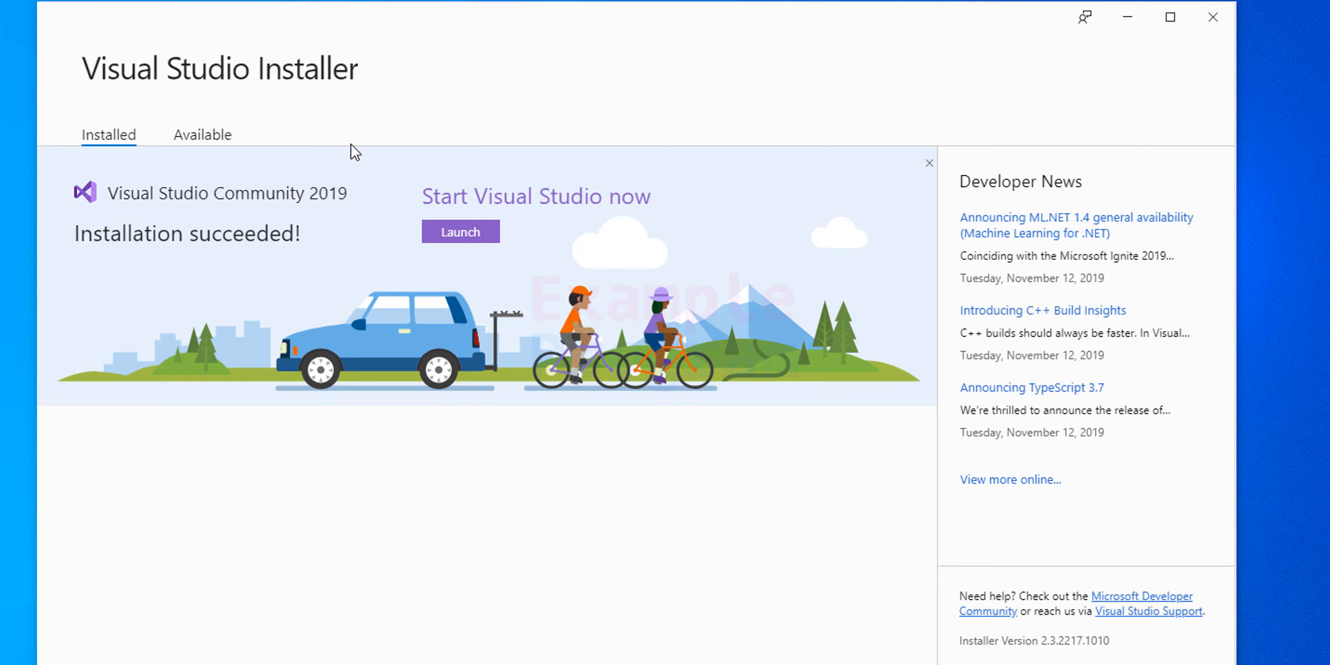
# Step: Launch Visual Studio, skip signing in, and start it with the dark color theme
pyautogui.click(461, 234)
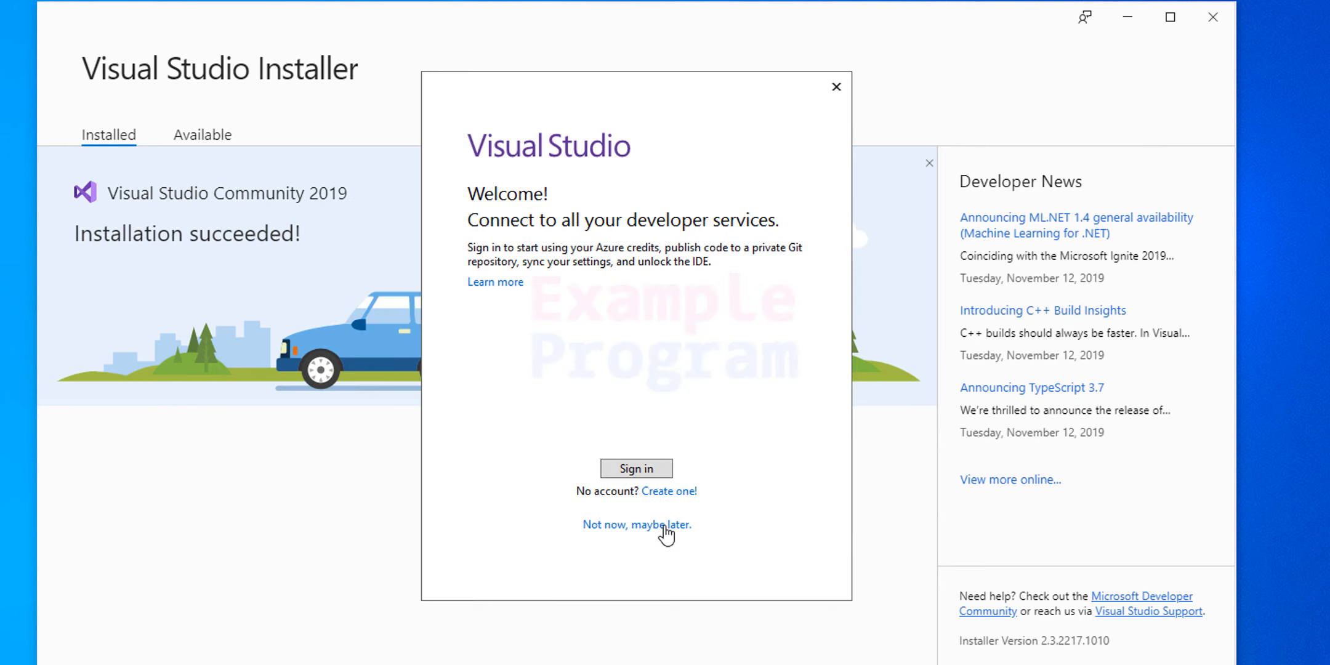
pyautogui.click(662, 523)
pyautogui.click(480, 412)
pyautogui.click(798, 586)
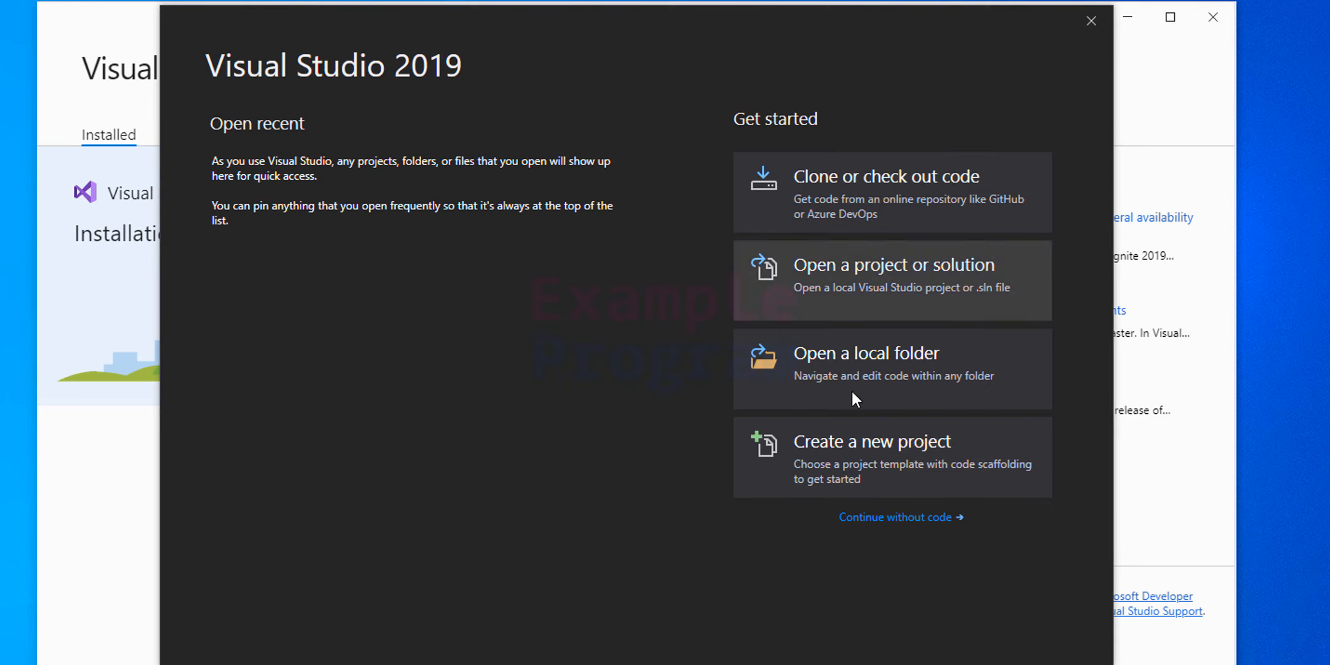
# Step: Create a C# Console App (.NET Core) project with the default name ConsoleApp1, and close the Visual Studio Installer window
pyautogui.click(865, 479)
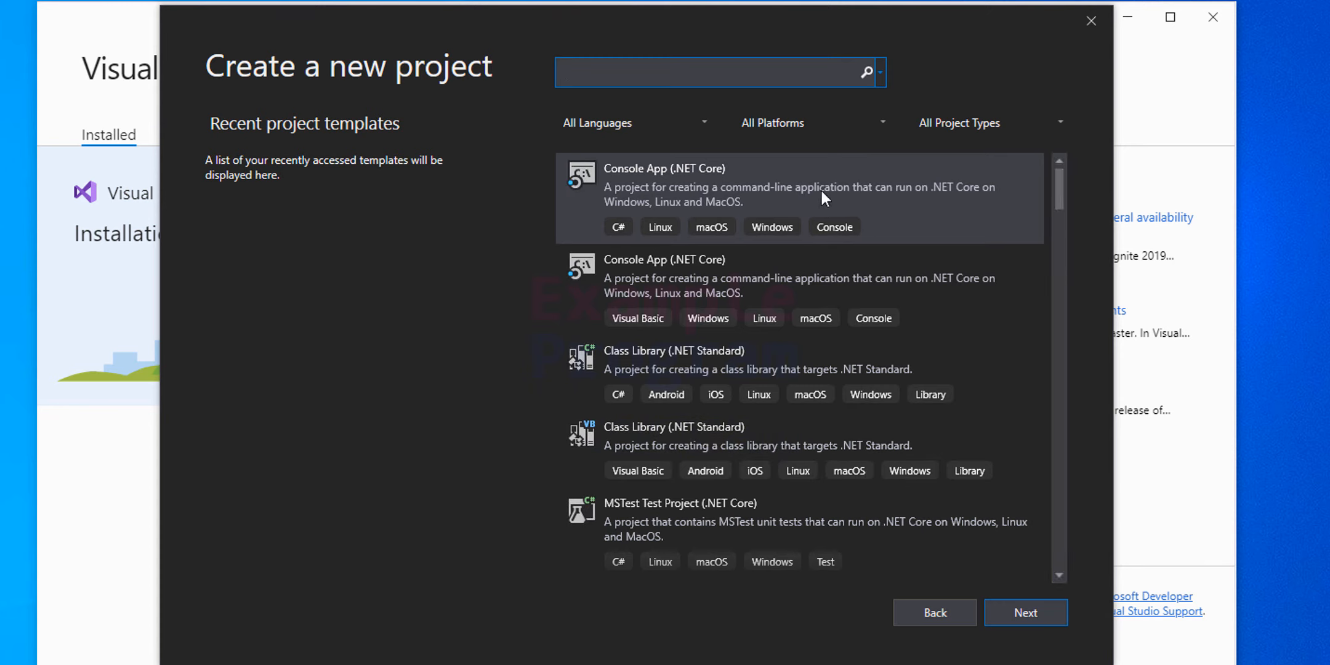
pyautogui.click(623, 225)
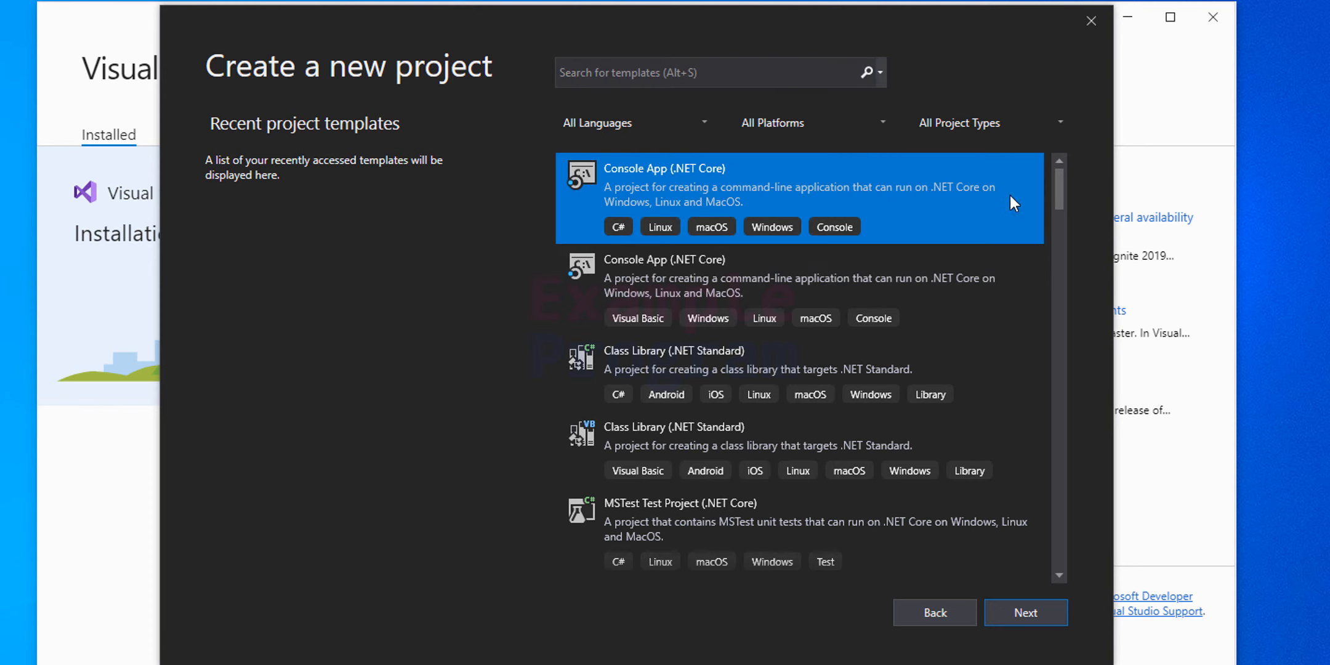
pyautogui.click(1017, 609)
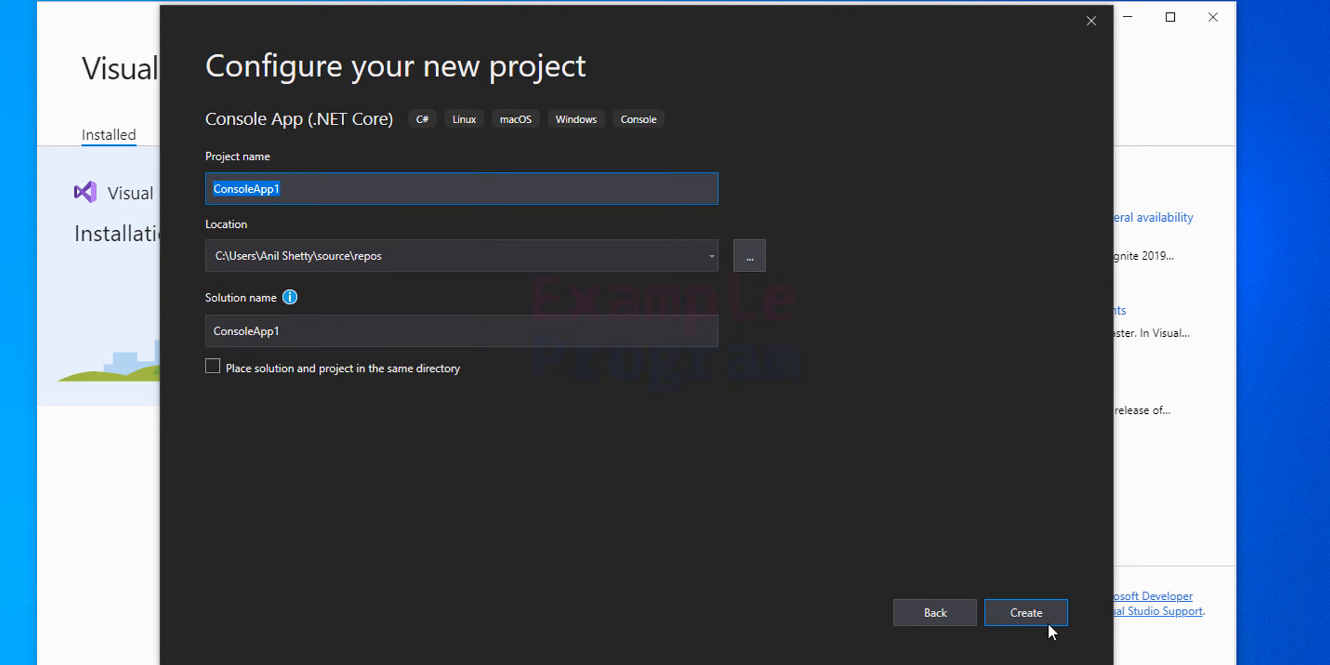
pyautogui.click(1025, 612)
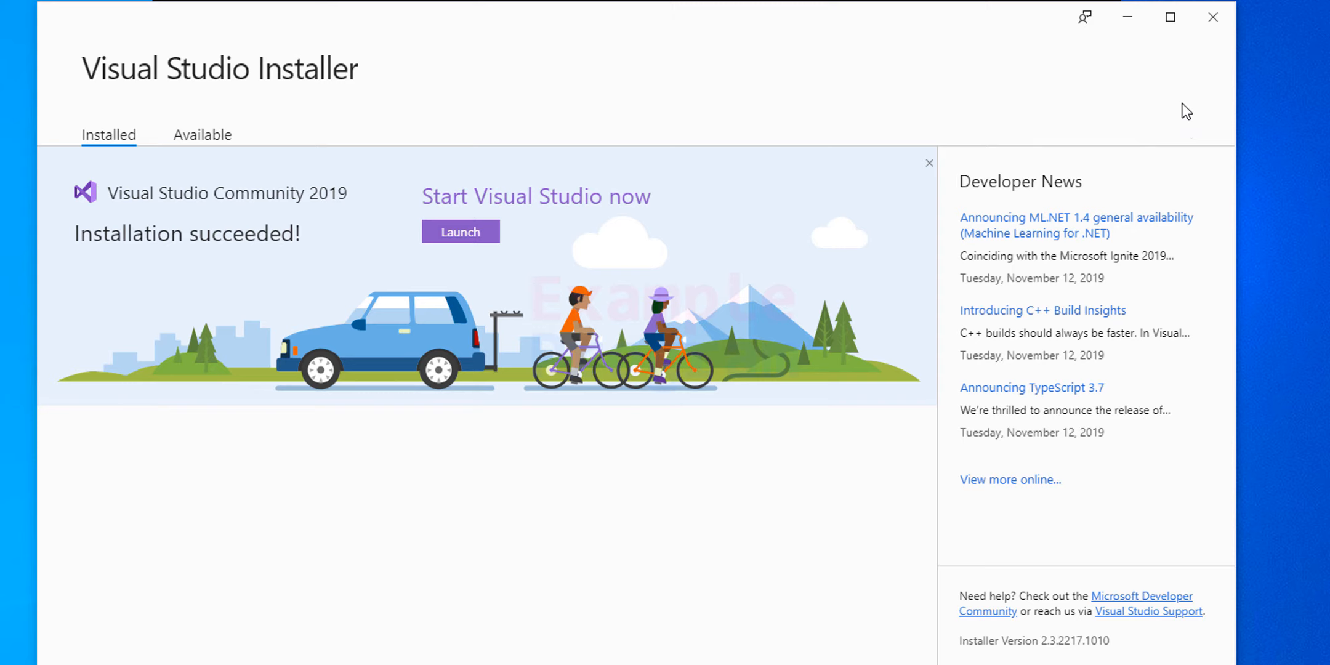
pyautogui.click(1212, 17)
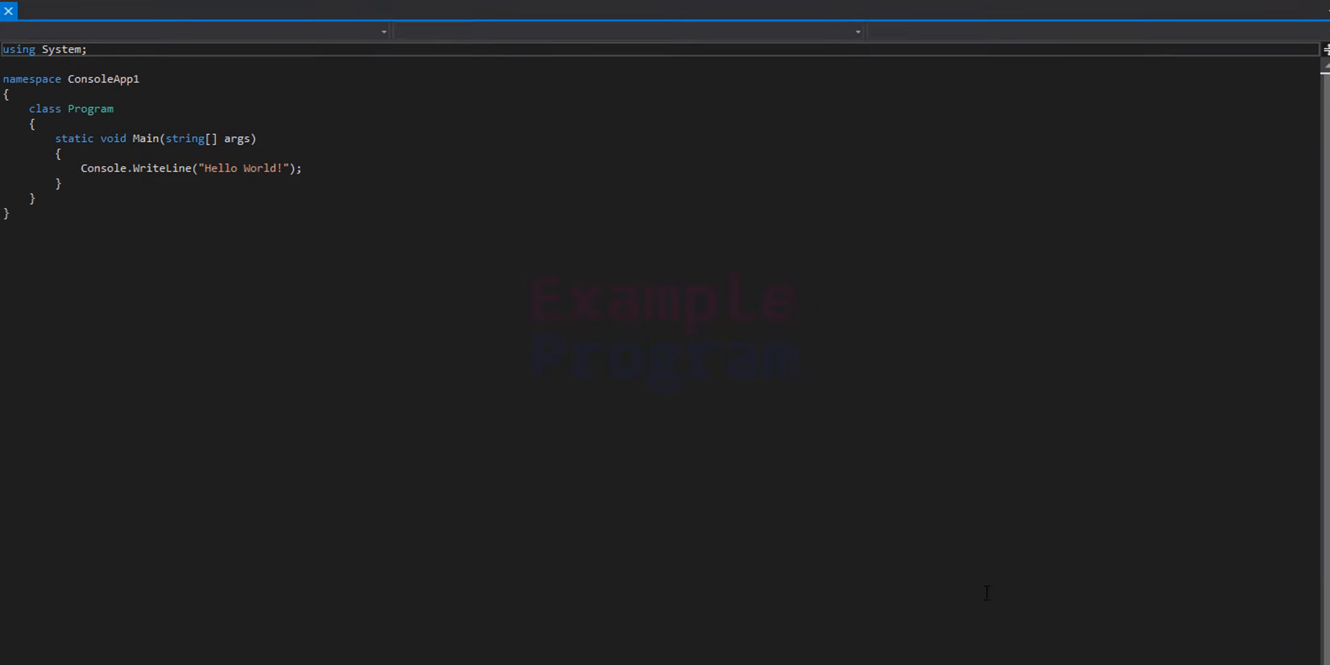
pyautogui.click(843, 510)
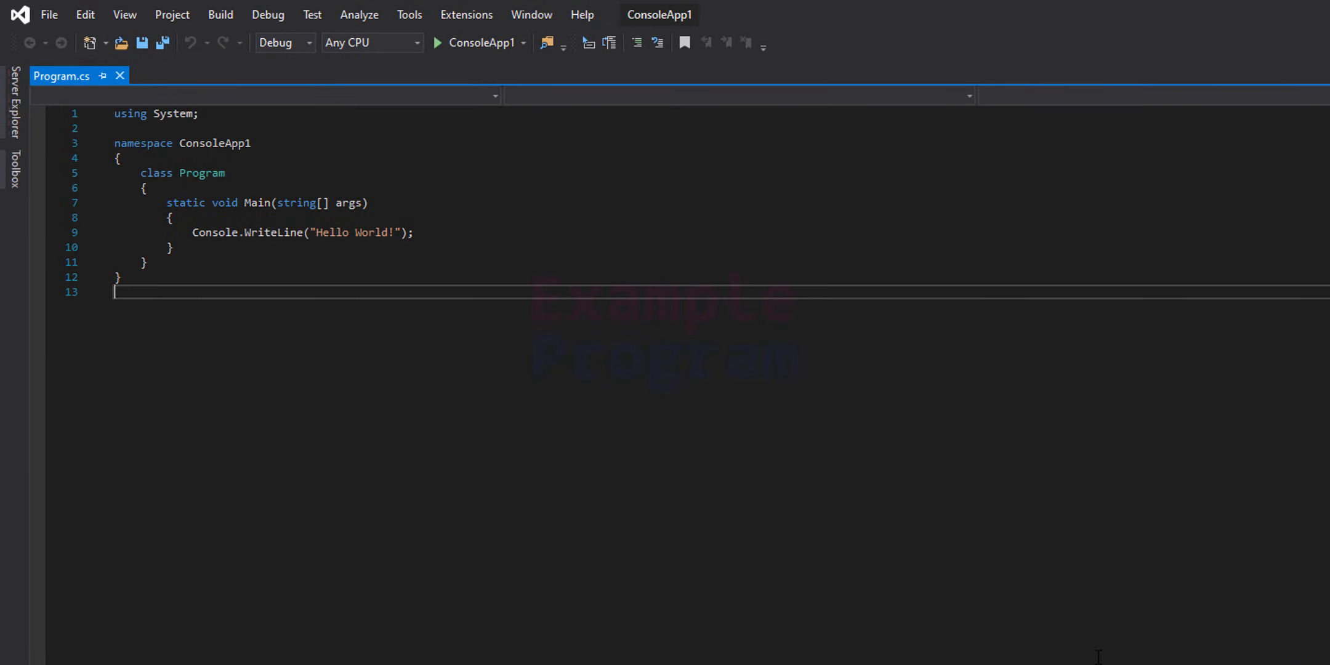